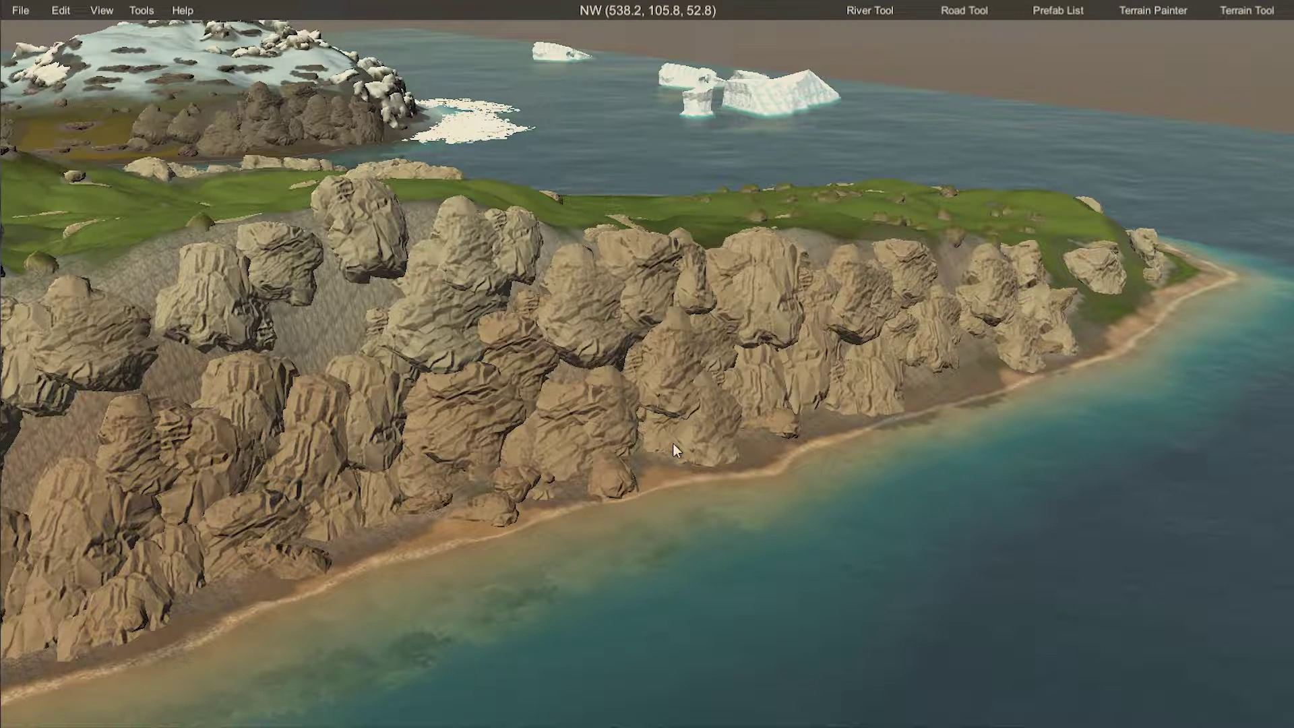
Open the prefab list and expand Autospawn > Monument > Cave to show the cave prefabs
click(1046, 16)
click(1074, 124)
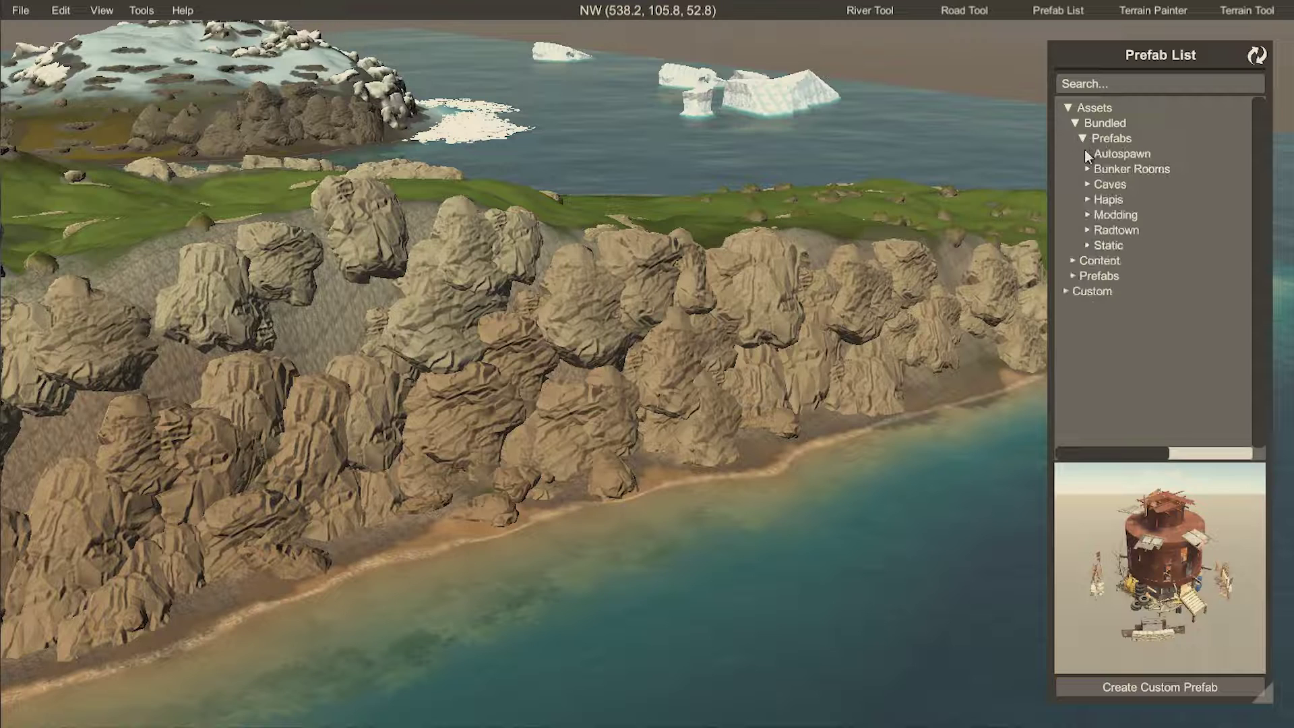
click(1088, 155)
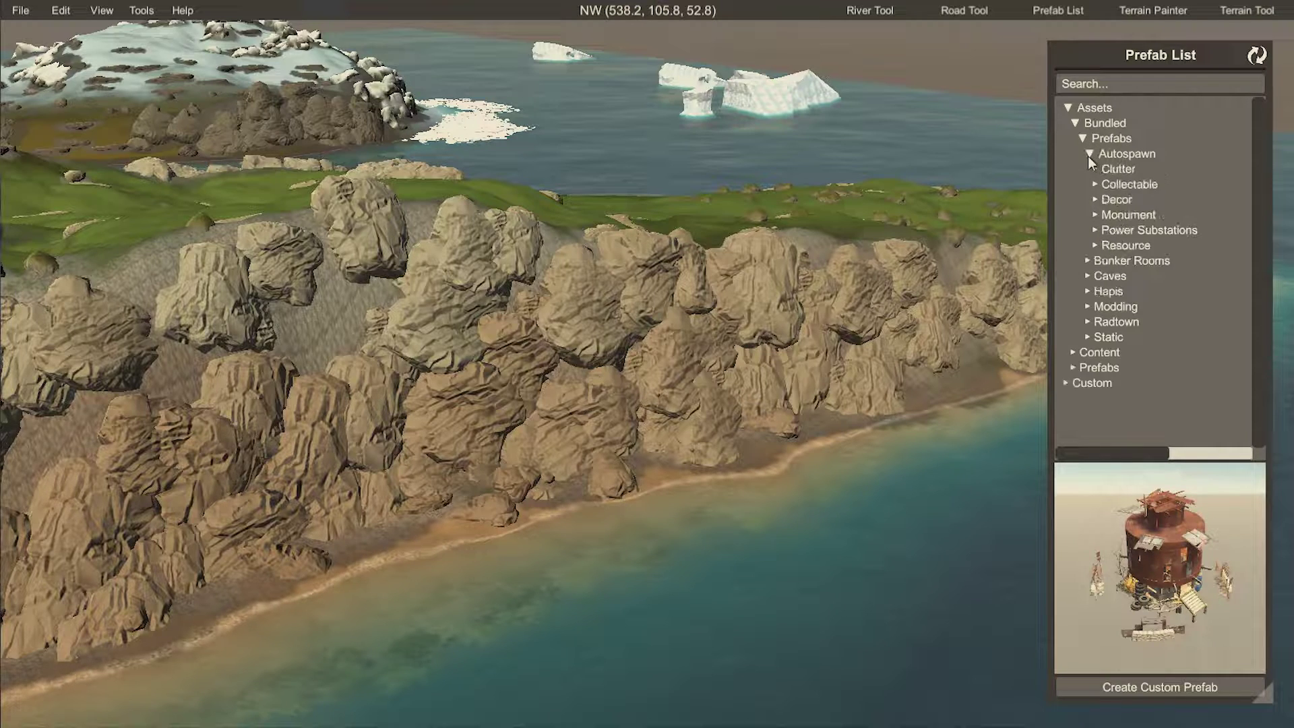
click(1095, 216)
click(1103, 231)
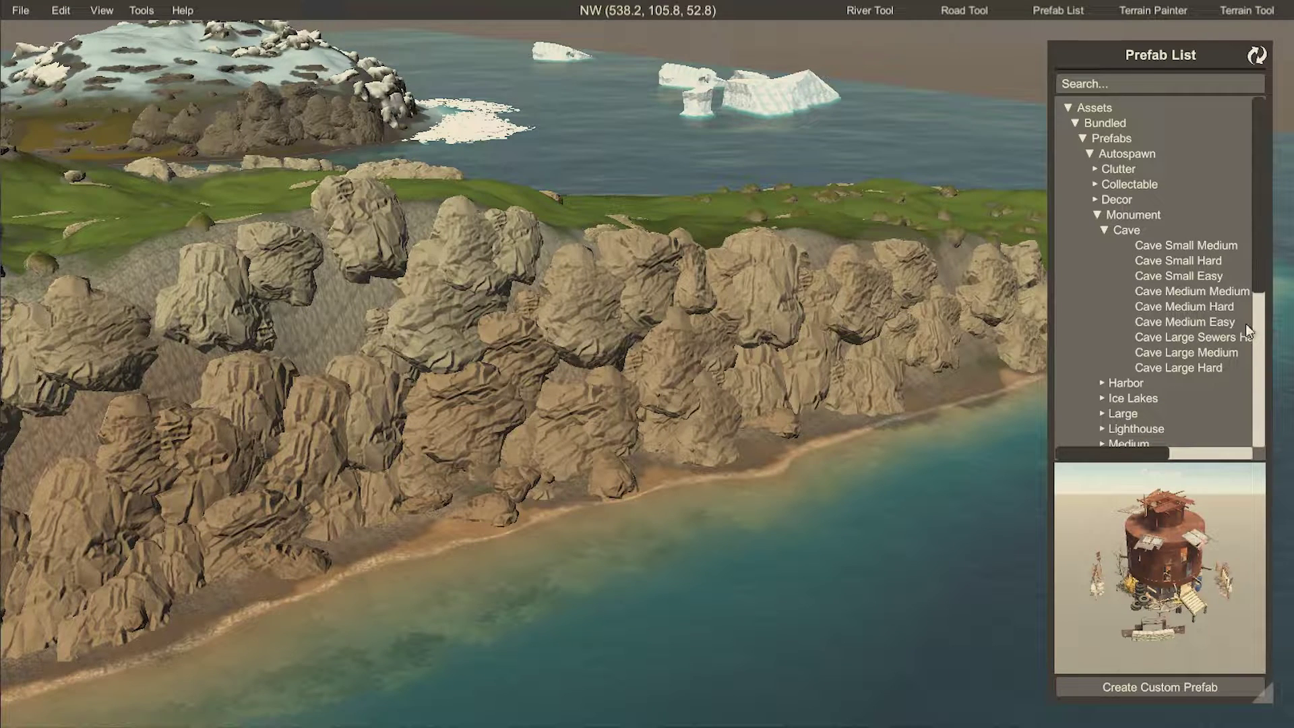
drag(1146, 459, 1155, 459)
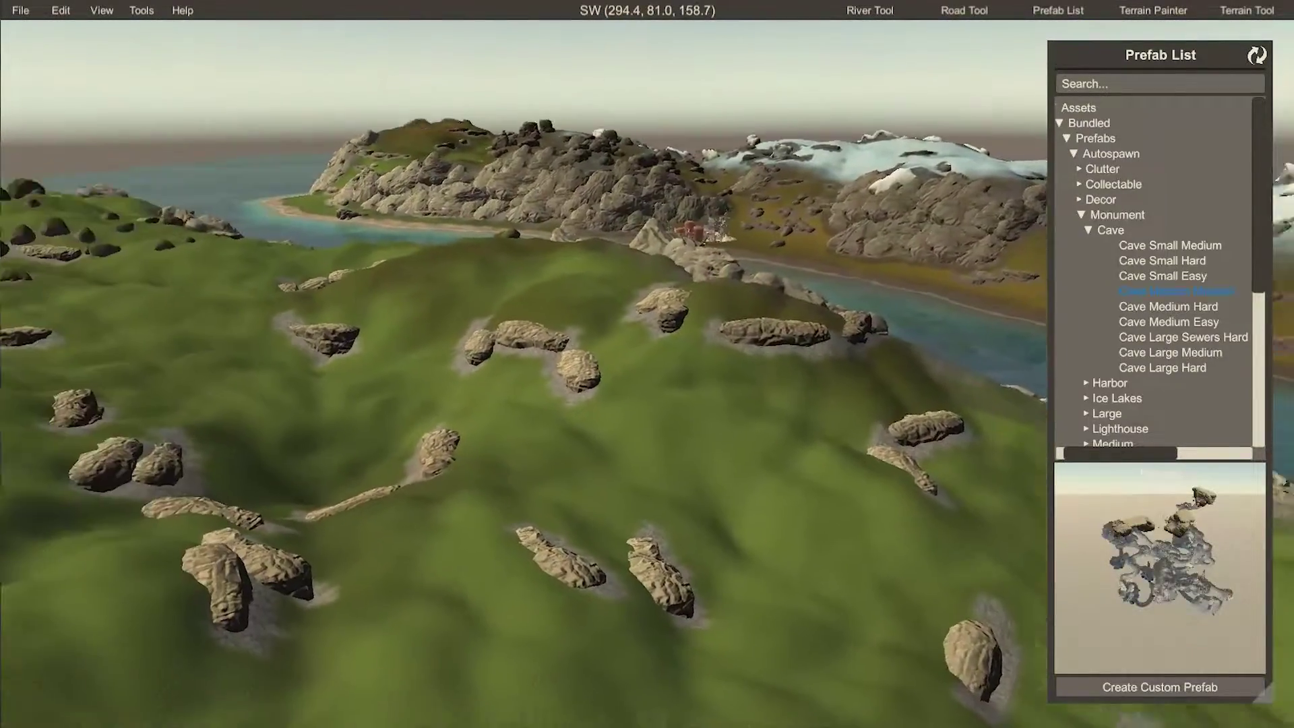
Place the Cave Small Medium prefab on the grassy hillside at about (163.4, 38.2, 49.4)
right_drag(1039, 259, 1004, 254)
key(w)
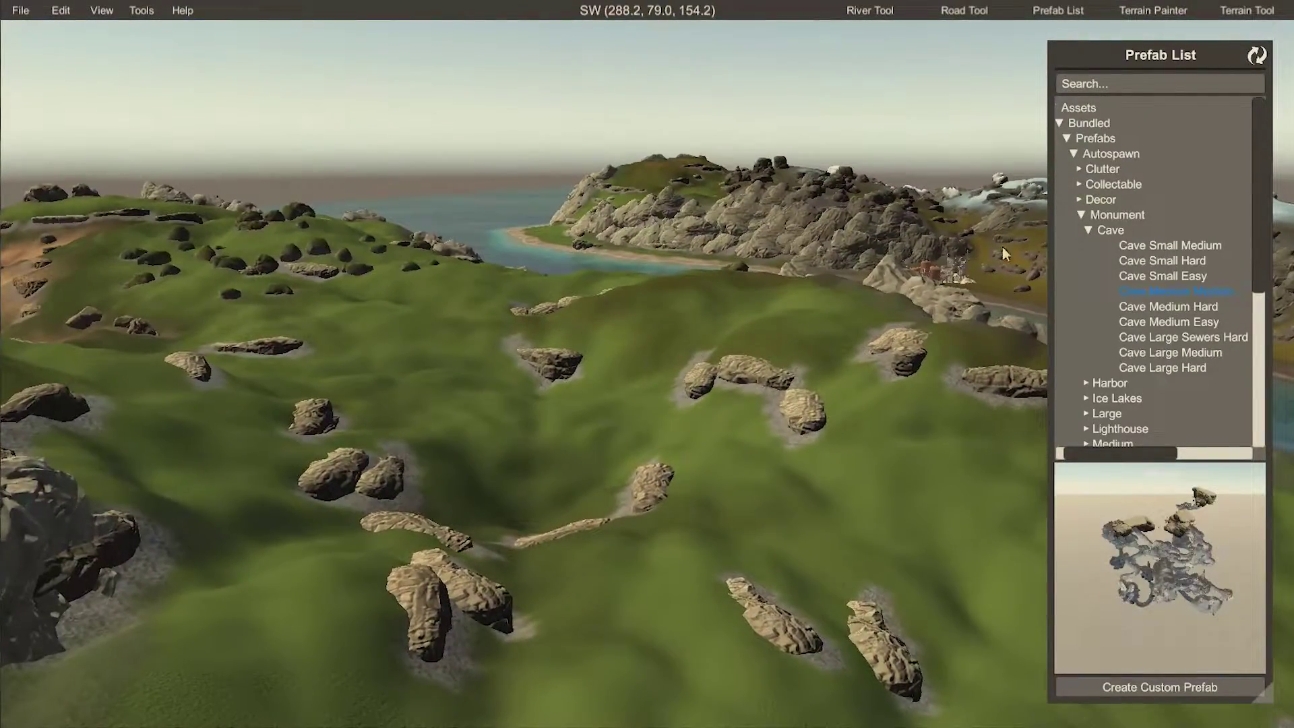
click(1160, 246)
drag(1176, 248, 810, 290)
drag(703, 315, 495, 203)
drag(526, 132, 660, 385)
mouse_move(668, 128)
mouse_down()
mouse_move(664, 20)
mouse_move(665, 113)
mouse_up()
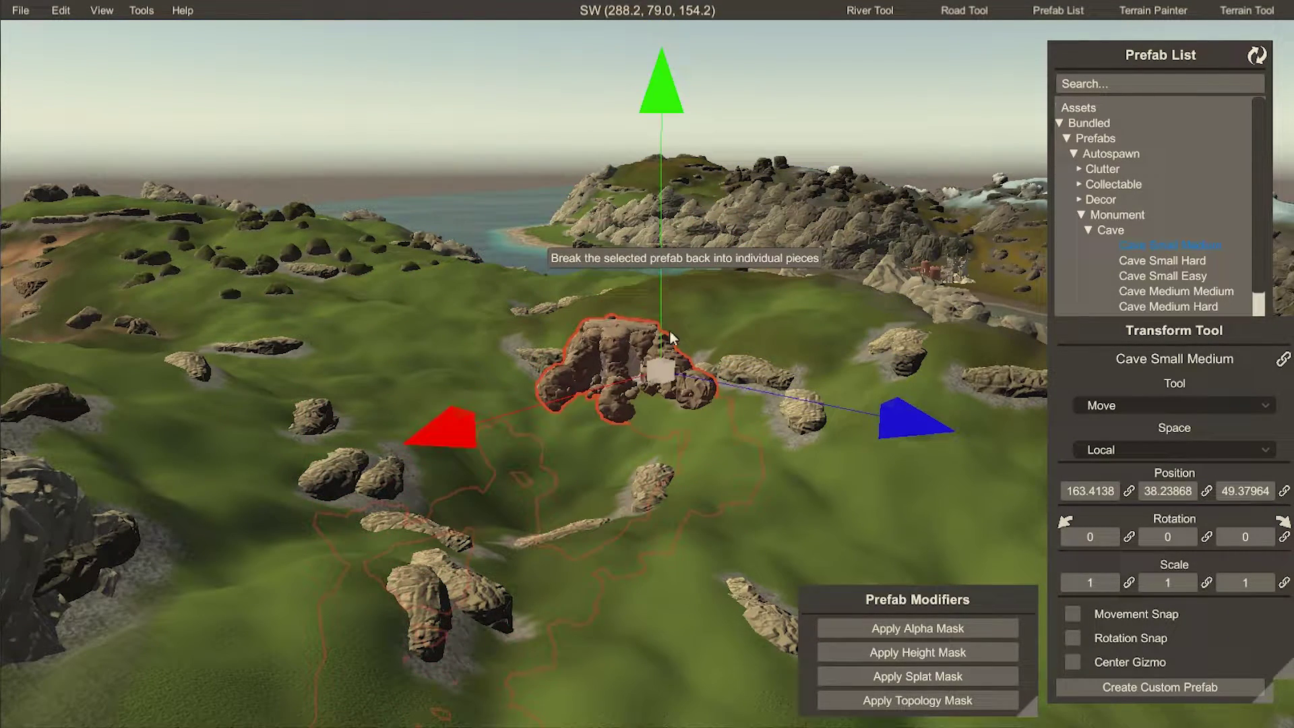
Lower the cave prefab into the hillside and shift it sideways to about (153.5, 34.3, 40.8)
key(w)
right_drag(604, 350, 728, 351)
key(a)
key(w)
right_drag(684, 275, 670, 284)
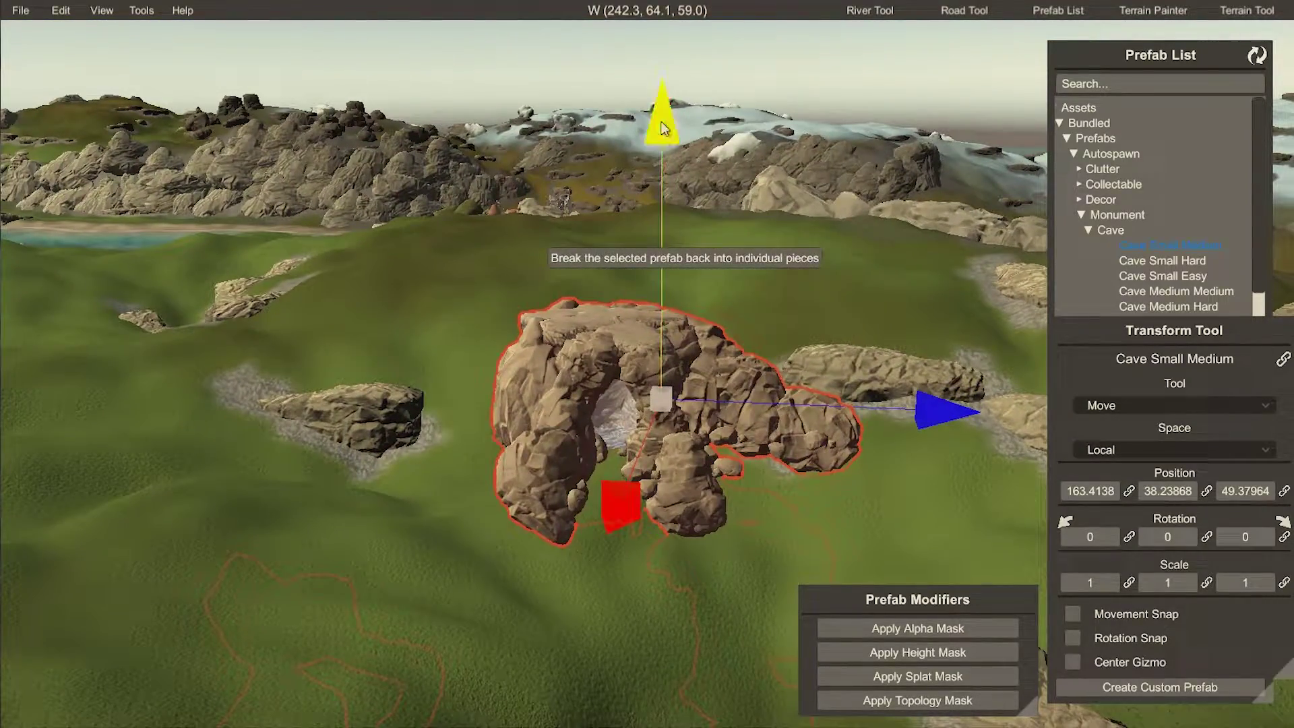
drag(664, 128, 651, 204)
key(d)
drag(852, 445, 747, 438)
drag(395, 532, 397, 410)
right_drag(544, 409, 623, 351)
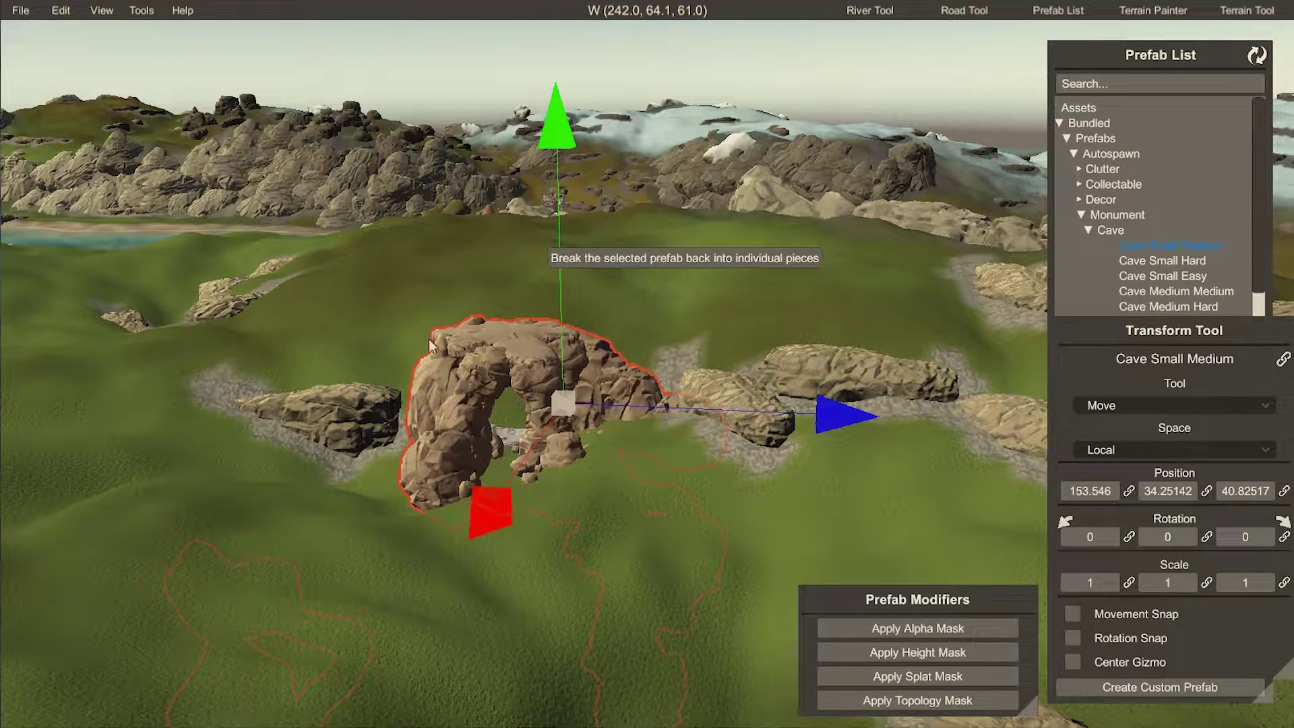
Try rotating the cave prefab about 8.8 degrees around its X axis, and undo the rotation
key(e)
drag(733, 232, 760, 259)
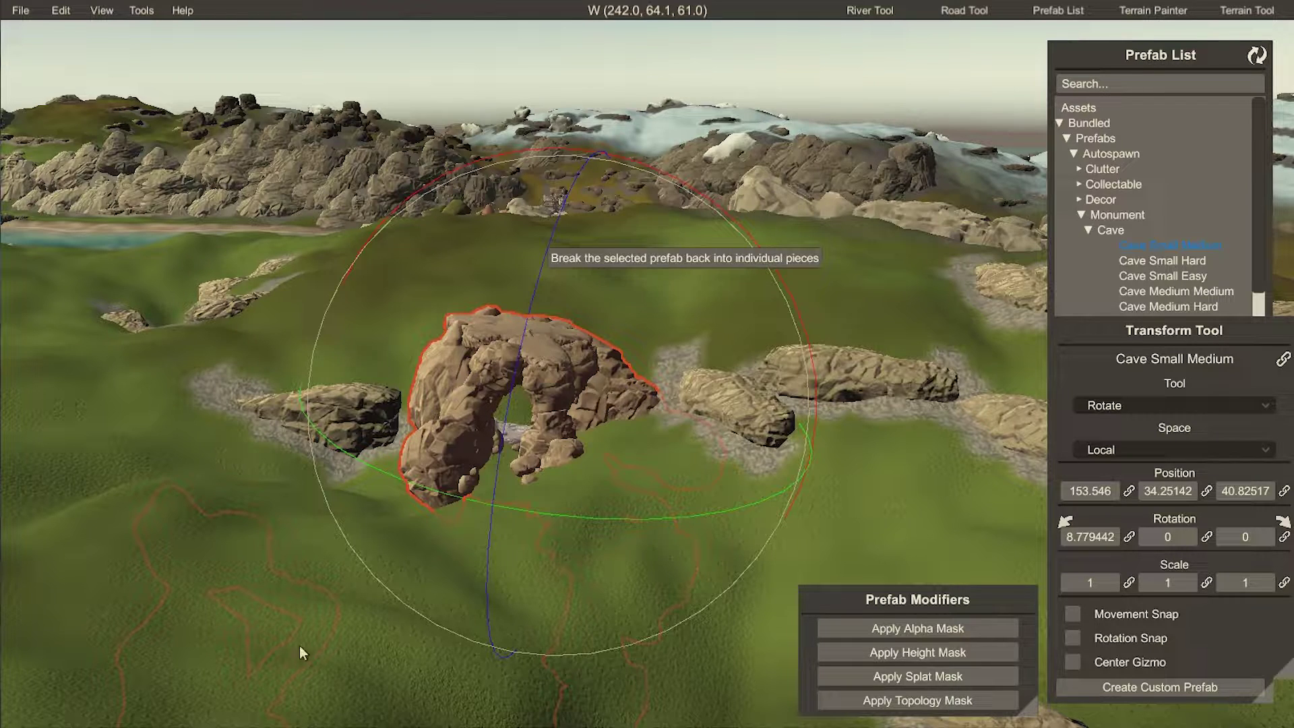
key(ctrl+z)
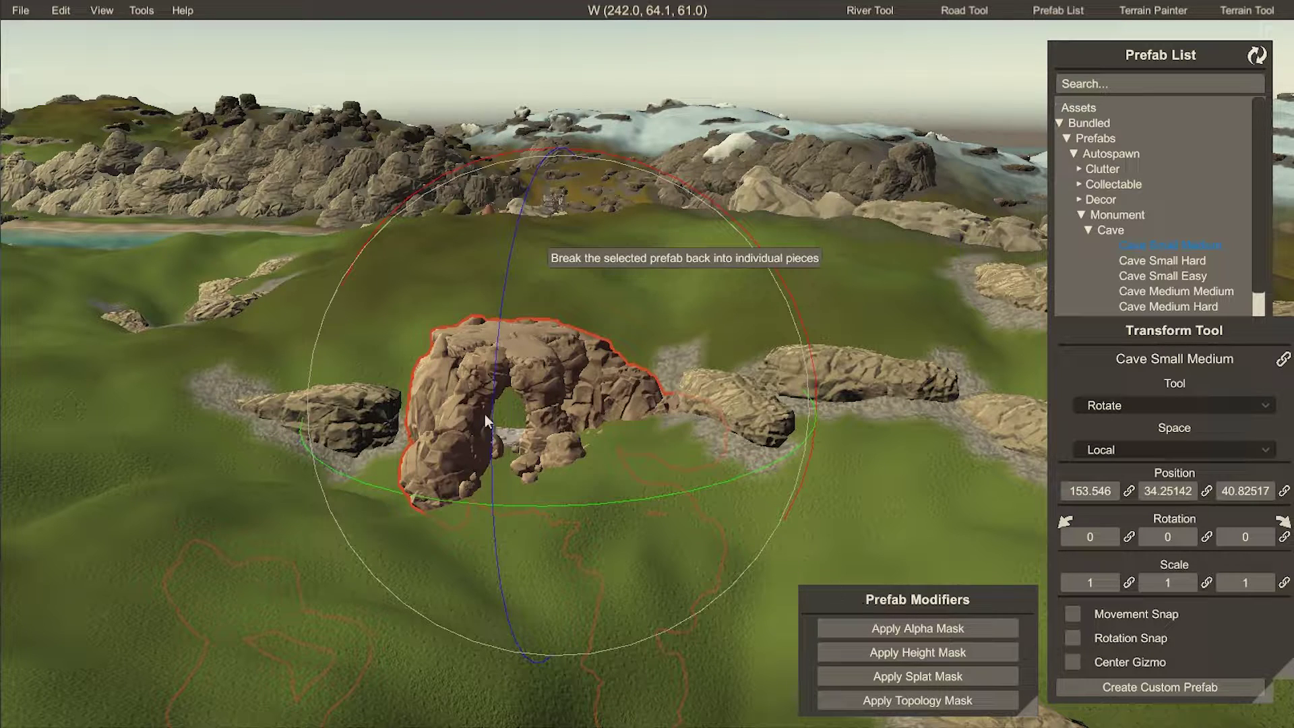
Apply the cave prefab's height mask to the terrain
click(917, 652)
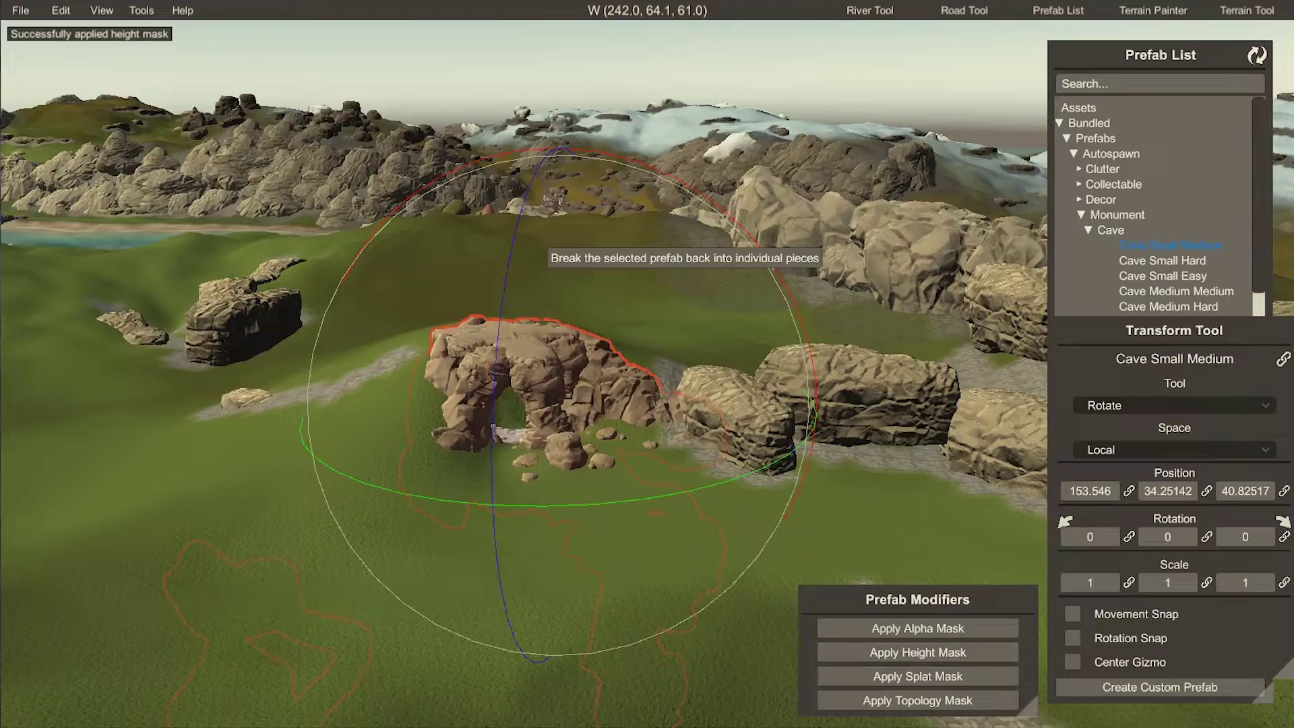
key(d)
key(s)
key(w)
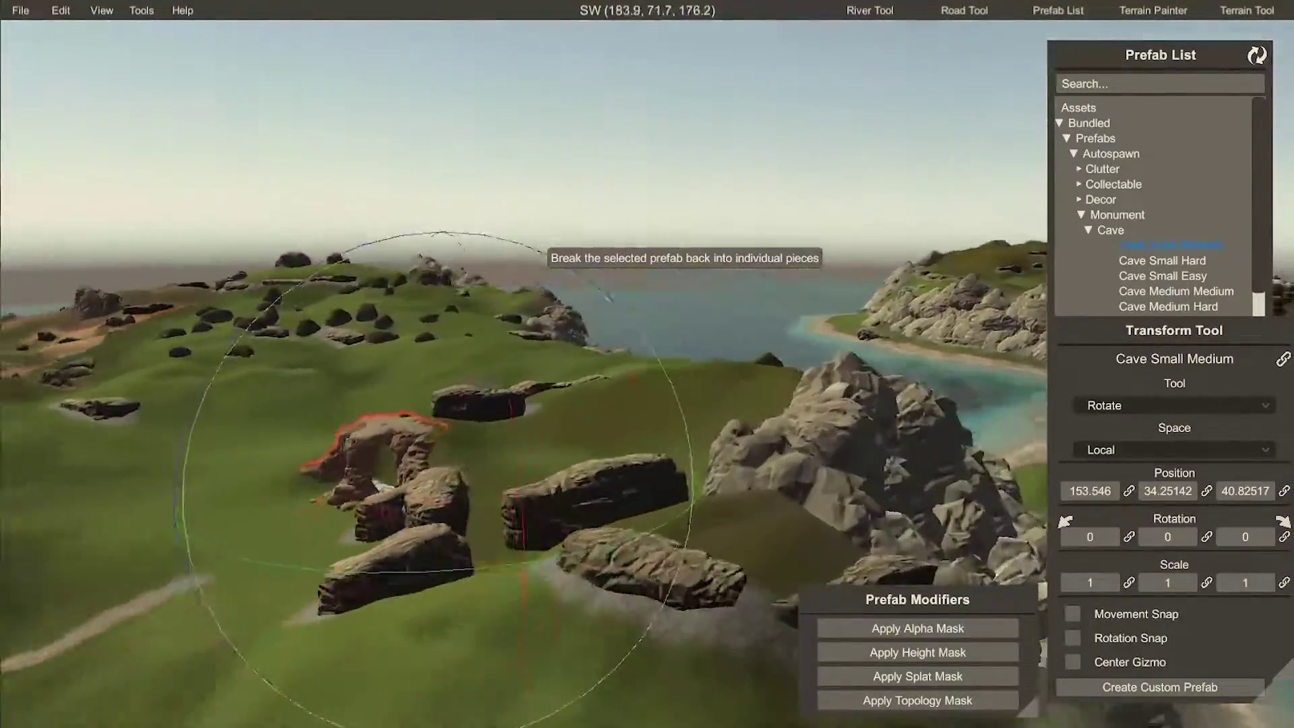
Examine how the reshaped terrain meets the cave's rock arch and entrance from several sides
key(d)
key(s)
key(a)
key(a)
key(w)
key(d)
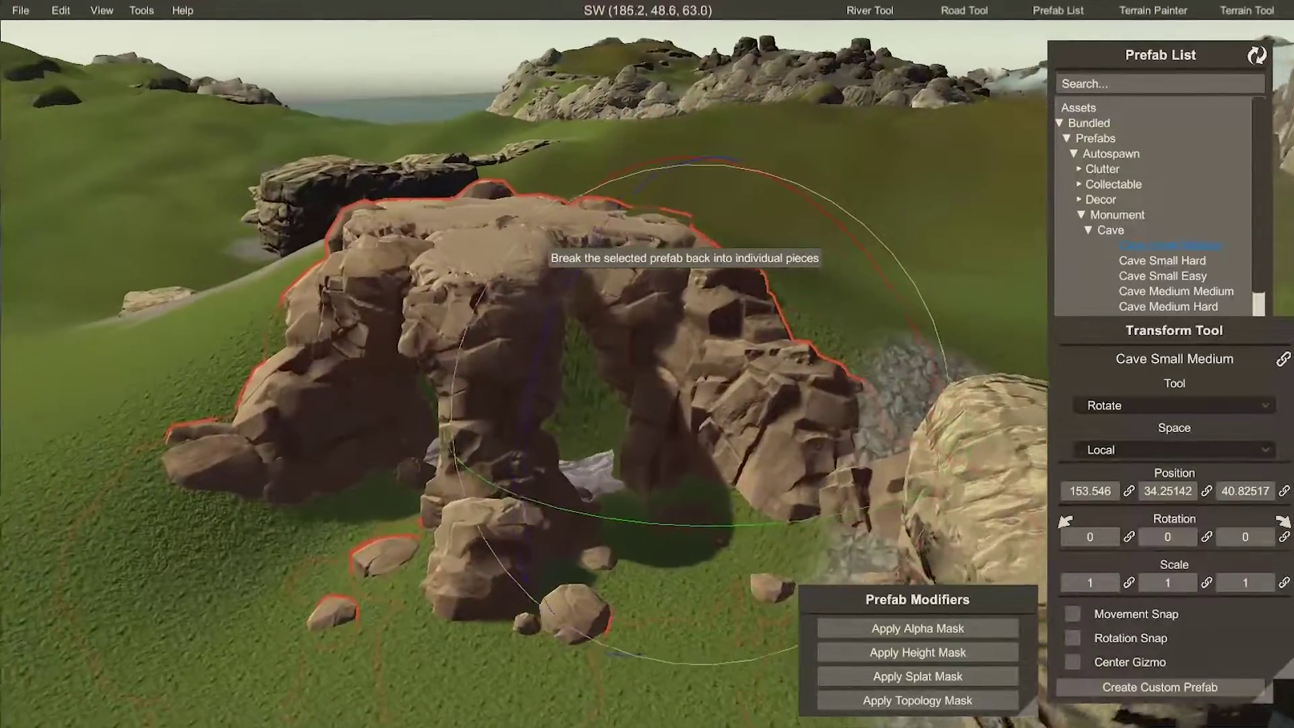
key(w)
key(s)
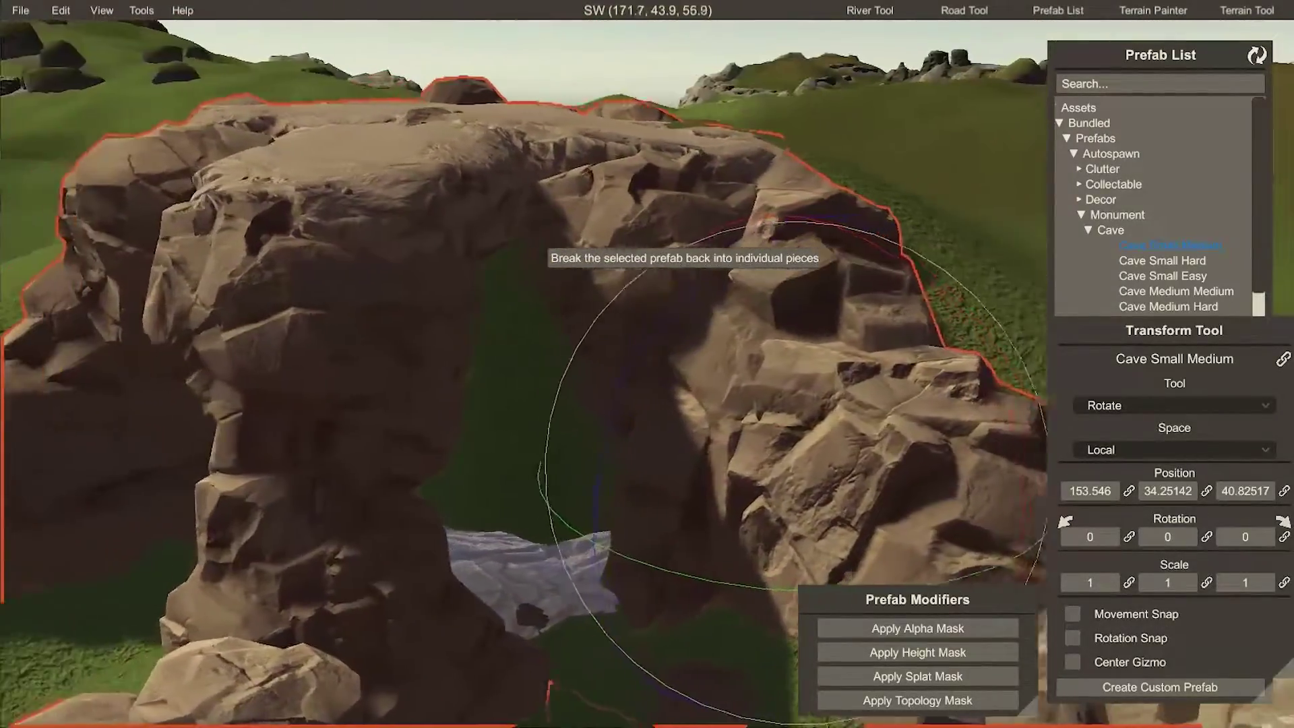
key(a)
key(d)
key(w)
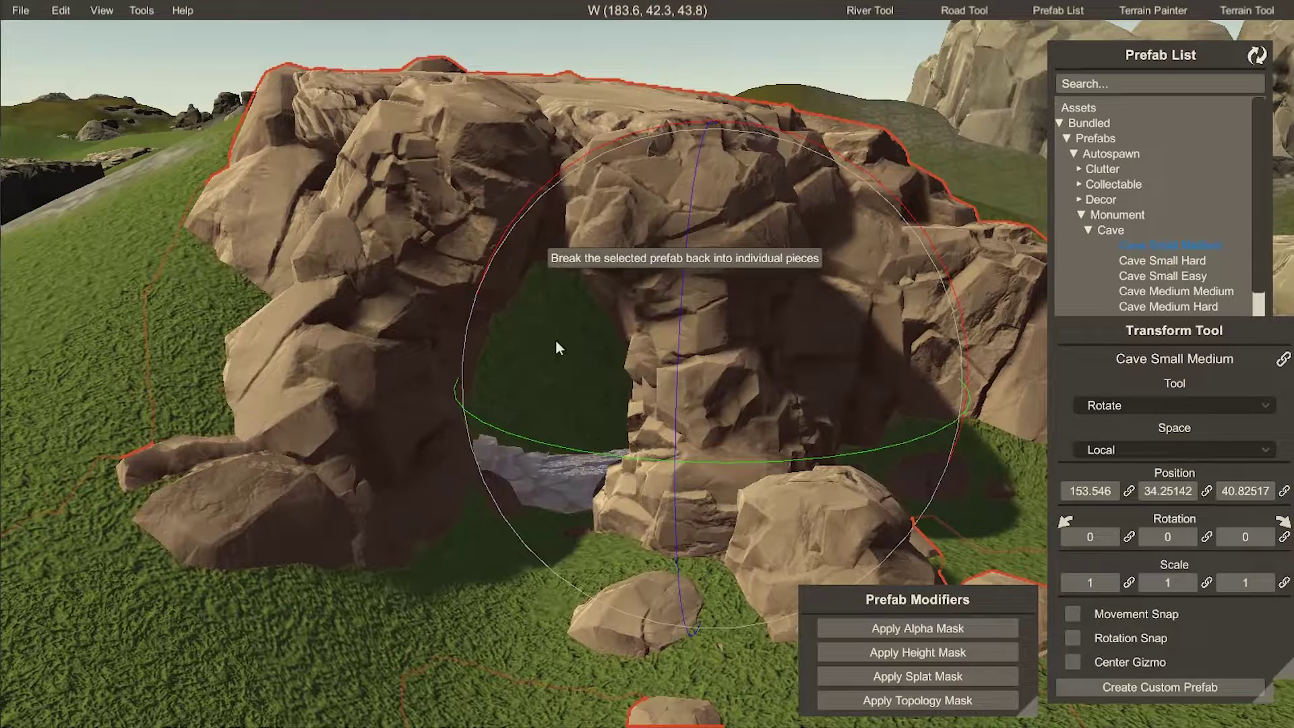
key(w)
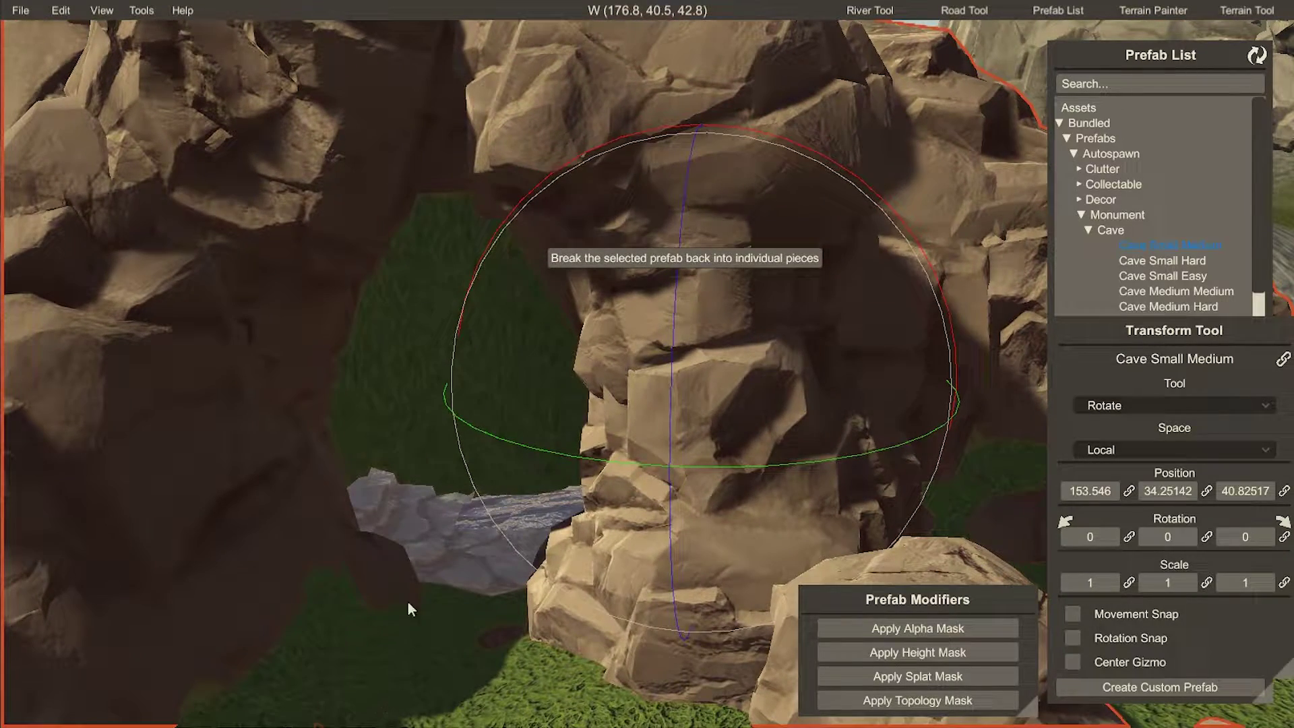
Set the Terrain Painter to the Alpha layer with the paint brush at size 1
click(1076, 12)
click(1149, 10)
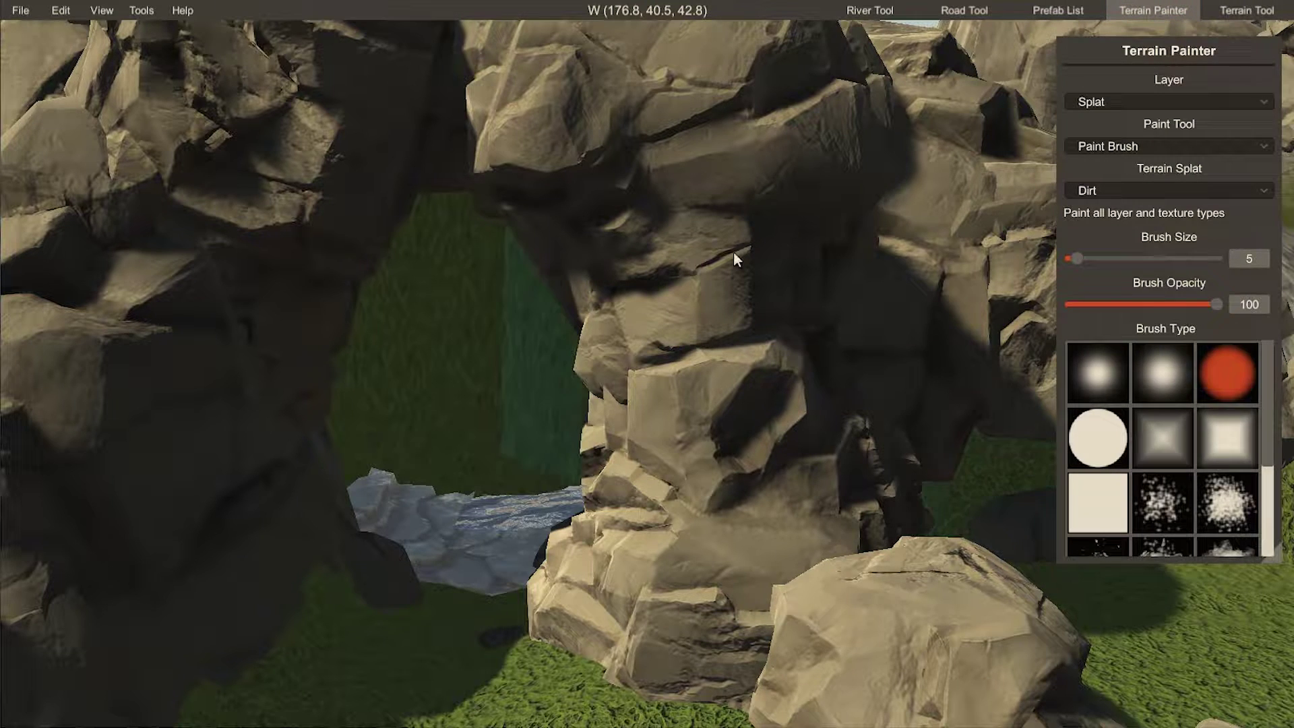
click(1128, 102)
click(1101, 161)
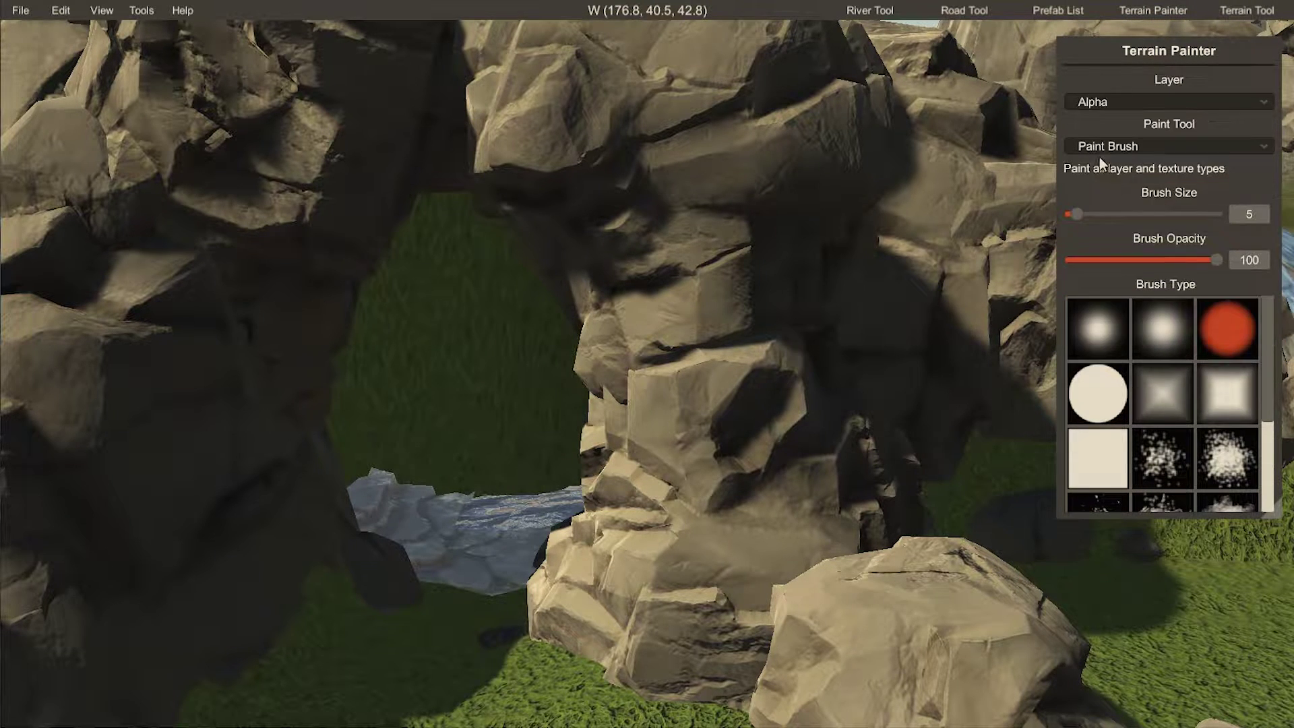
drag(1077, 213, 1065, 214)
Paint alpha over the grass blocking the cave entrance to cut a hole through the terrain
click(386, 263)
mouse_move(380, 260)
mouse_down()
mouse_move(450, 347)
mouse_move(398, 244)
mouse_move(350, 437)
mouse_up()
key(w)
mouse_move(350, 437)
right_down()
mouse_move(425, 404)
mouse_move(664, 377)
mouse_move(554, 495)
right_up()
mouse_move(554, 494)
mouse_down()
mouse_move(561, 446)
mouse_move(778, 314)
mouse_move(939, 431)
mouse_move(1034, 479)
mouse_move(653, 187)
mouse_move(540, 460)
mouse_up()
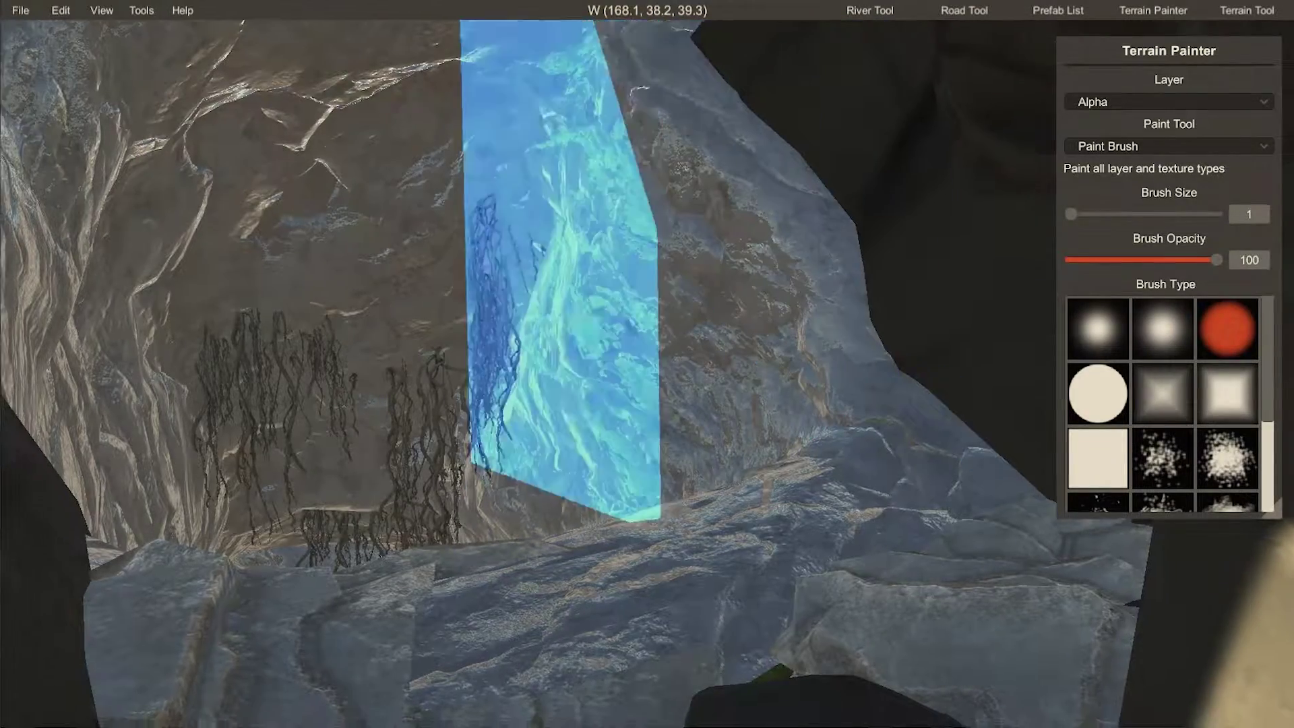
Examine the opened cave entrance and the interior rock surfaces from several angles
right_drag(539, 460, 539, 377)
key(w)
right_drag(539, 460, 539, 540)
key(s)
key(s)
key(d)
right_drag(594, 334, 731, 380)
key(w)
key(s)
key(a)
key(w)
key(a)
key(w)
key(d)
right_drag(583, 442, 351, 253)
key(s)
key(d)
key(d)
key(d)
right_drag(714, 337, 519, 387)
key(s)
key(d)
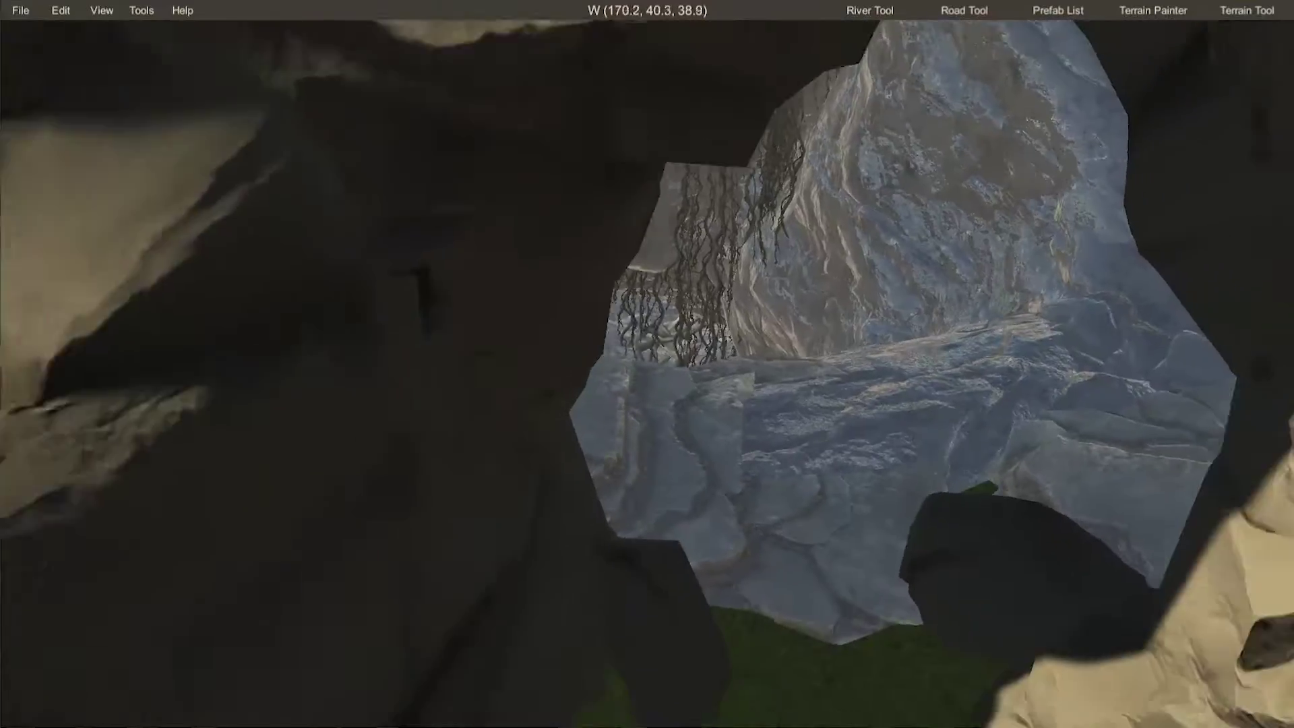
right_drag(647, 364, 644, 355)
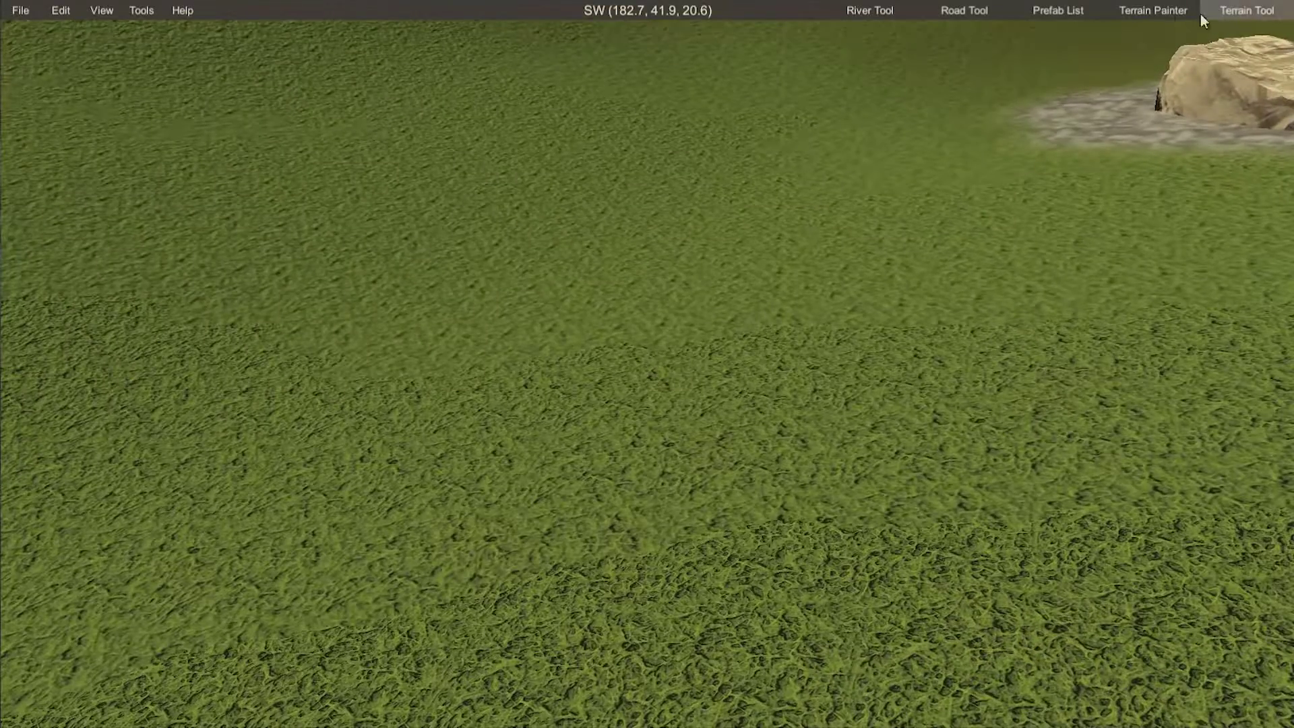
Reopen the Terrain Painter and inspect the alpha hole in the grass beside the cave
right_drag(458, 404, 567, 366)
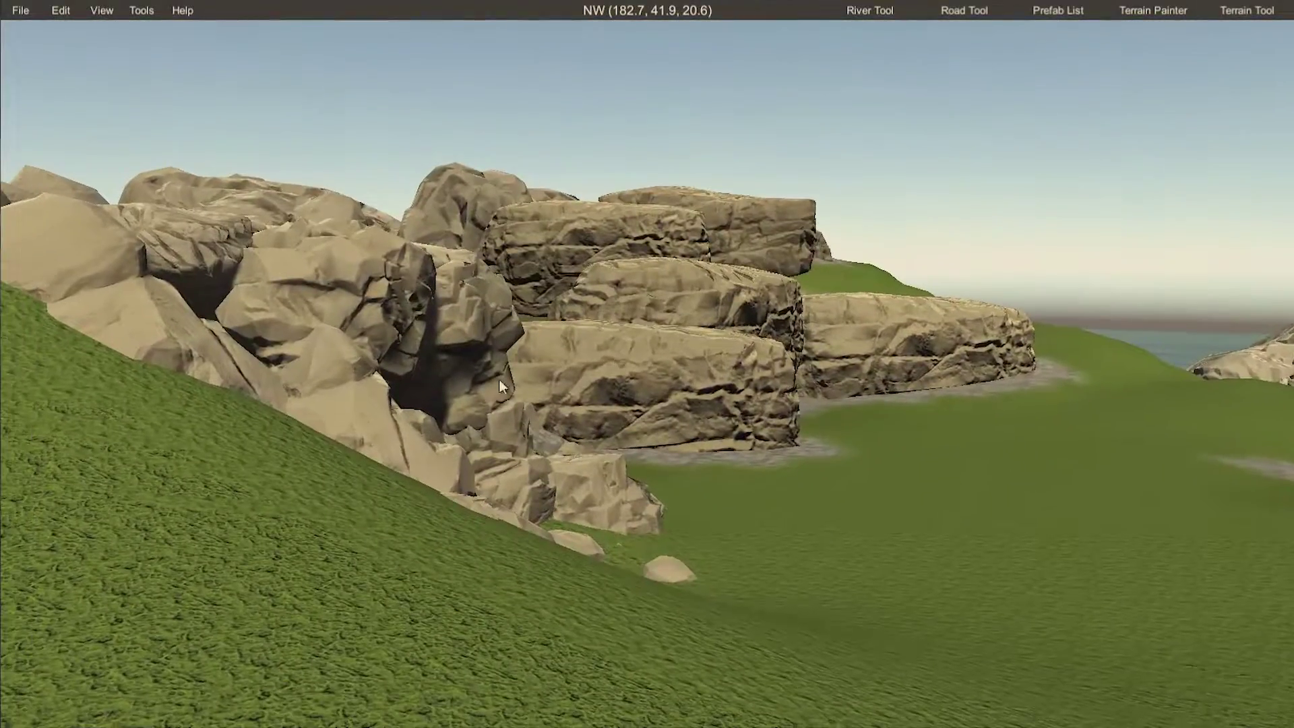
key(d)
right_drag(414, 366, 953, 90)
key(w)
click(1131, 12)
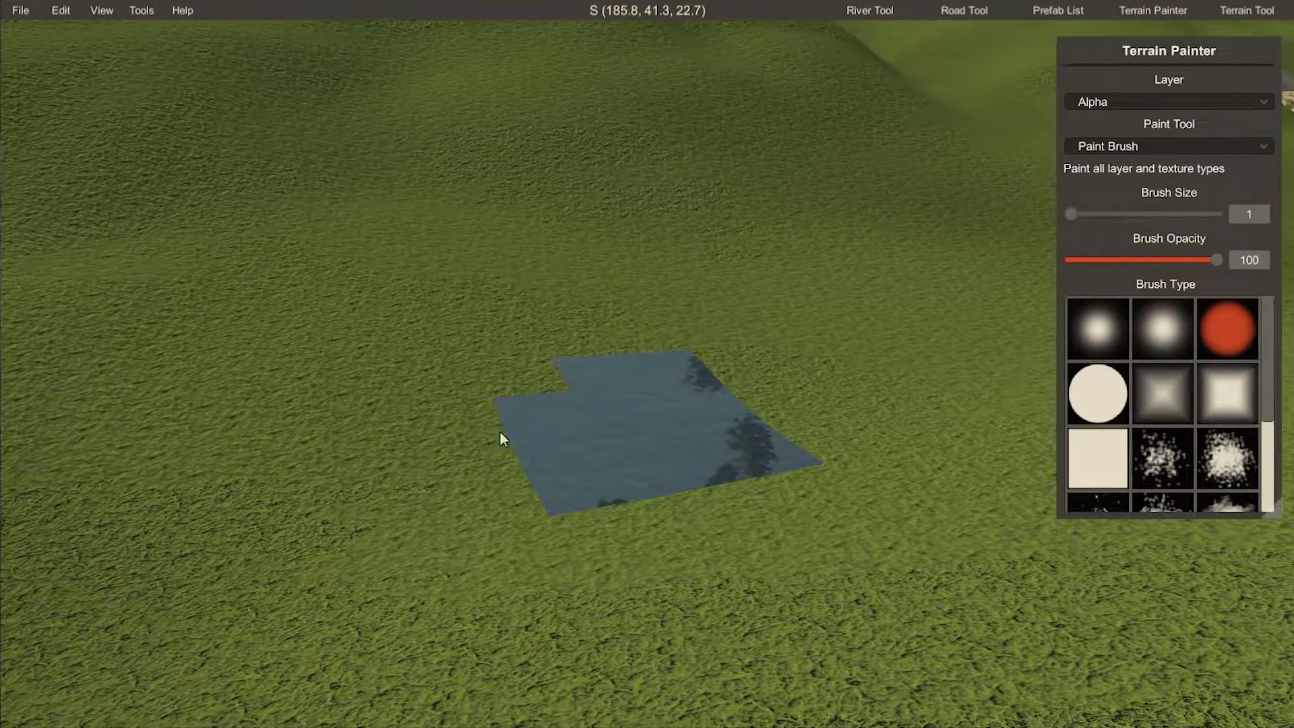
key(s)
right_drag(526, 507, 647, 354)
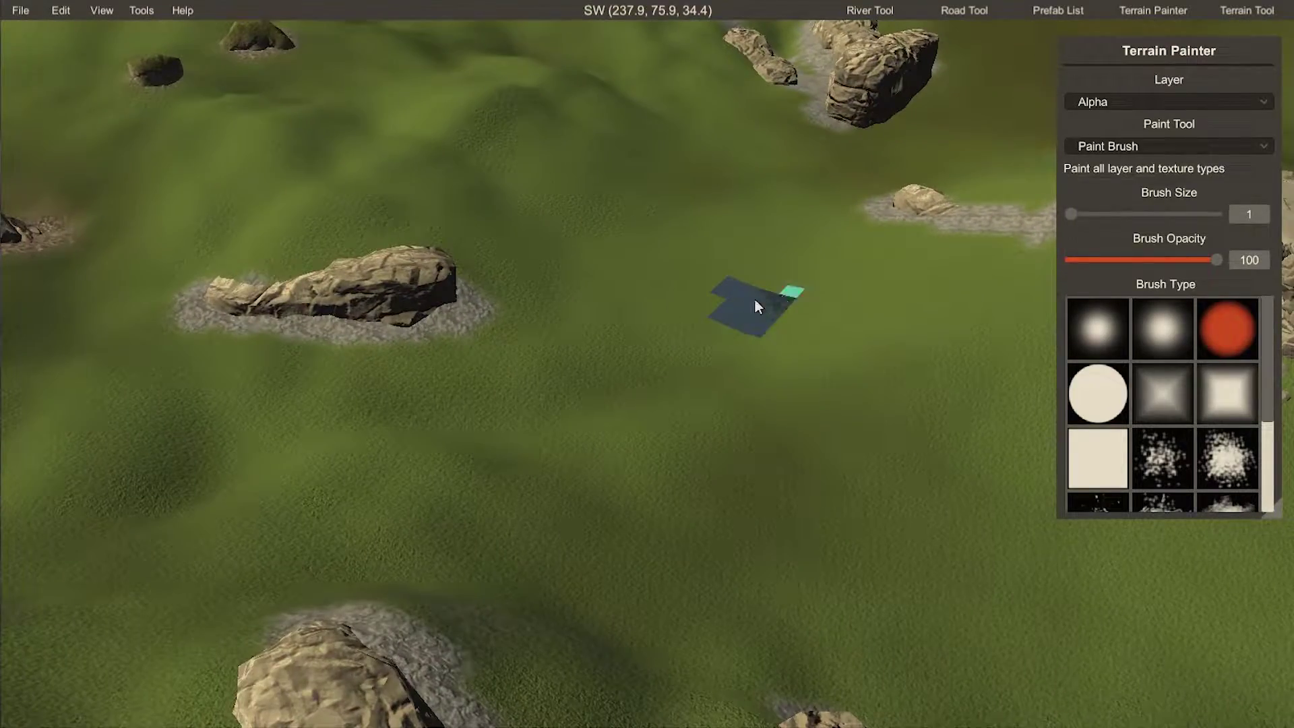
Examine the cave's exterior, its opened entrance and the surrounding grass slope
key(w)
right_drag(593, 364, 641, 368)
right_drag(490, 443, 445, 449)
key(w)
key(s)
mouse_move(647, 364)
right_down()
mouse_move(633, 361)
mouse_move(655, 384)
mouse_move(629, 323)
right_up()
key(w)
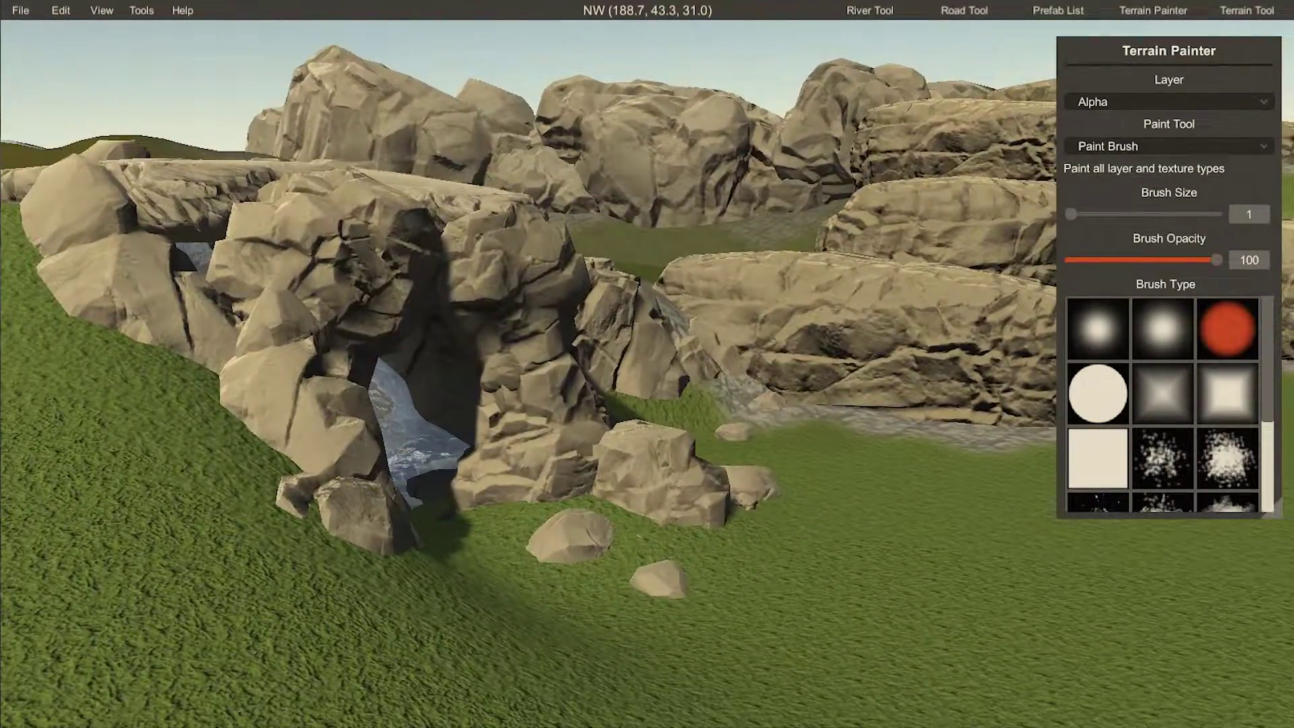
right_drag(647, 405, 497, 321)
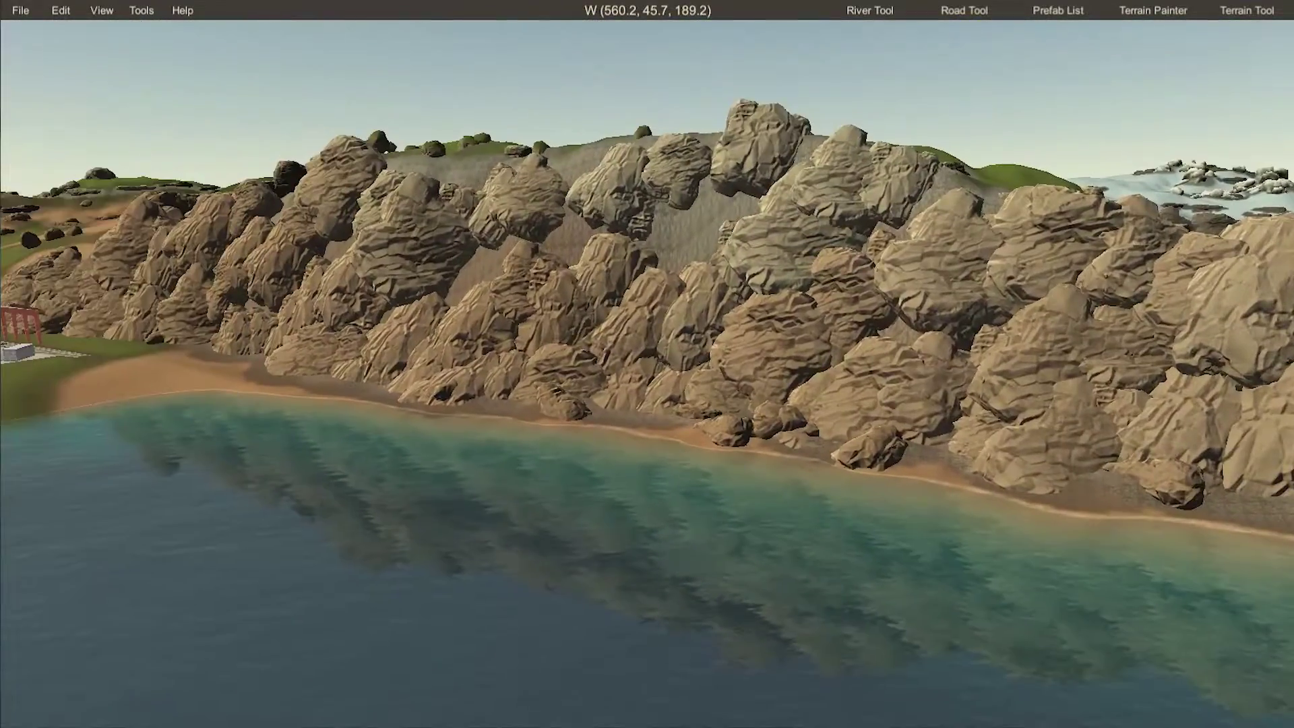
Survey the island's rocky cliffs, grassy slopes and shoreline
right_drag(647, 364, 884, 324)
key(w)
right_drag(647, 364, 453, 401)
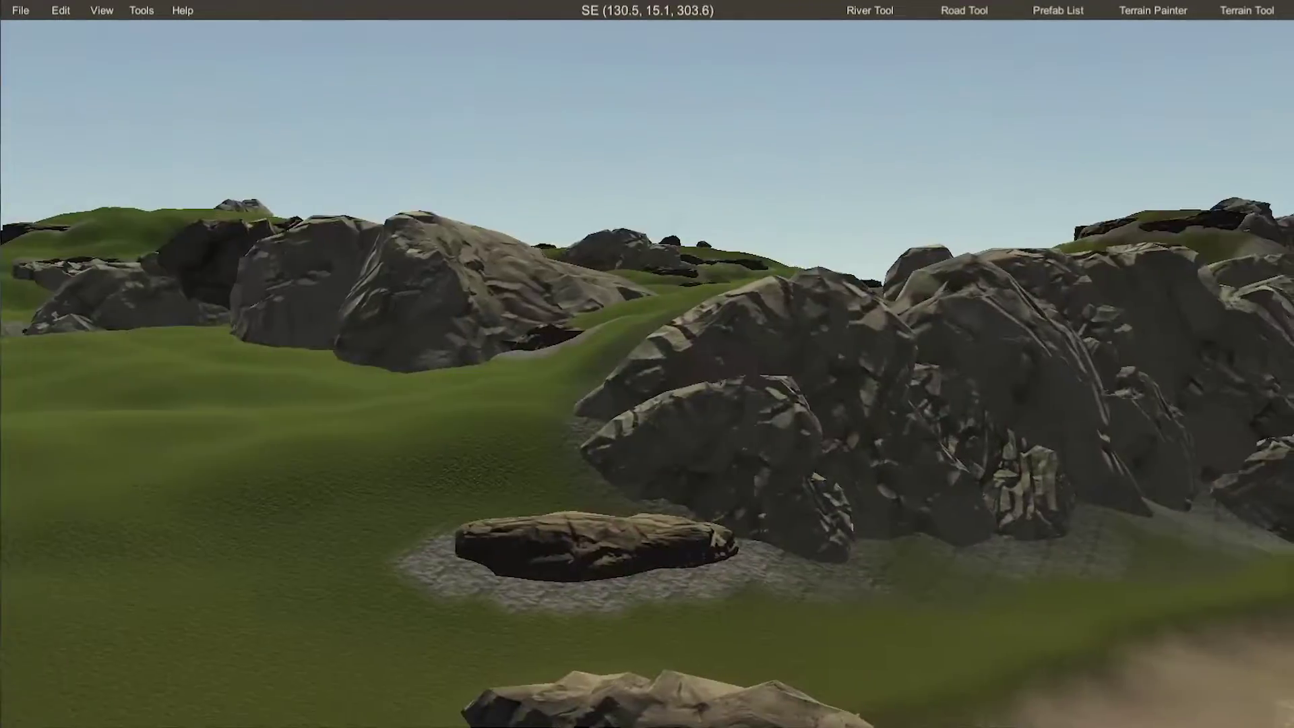
right_drag(836, 351, 625, 345)
key(w)
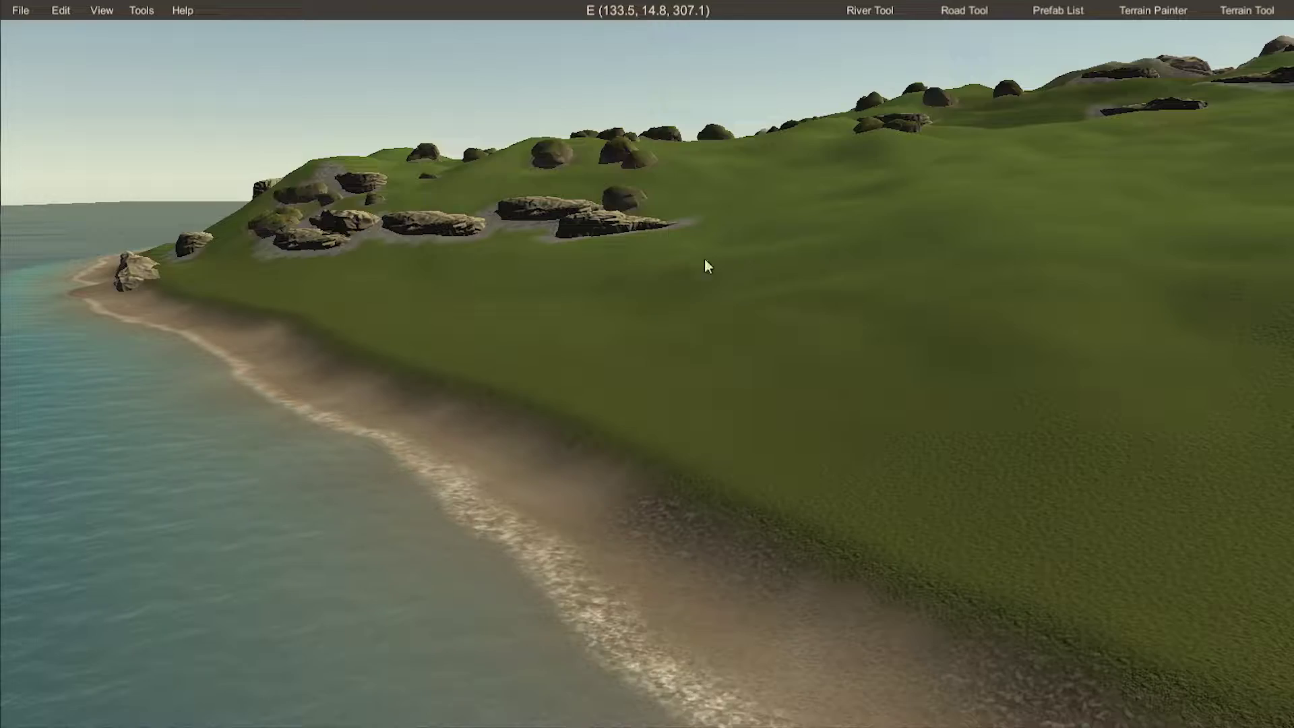
key(w)
mouse_move(628, 378)
right_down()
mouse_move(654, 411)
mouse_move(721, 378)
mouse_move(715, 276)
mouse_move(728, 351)
mouse_move(802, 331)
mouse_move(923, 361)
mouse_move(930, 334)
mouse_move(1052, 229)
mouse_move(630, 385)
mouse_move(552, 324)
mouse_move(492, 351)
mouse_move(432, 418)
mouse_move(397, 310)
mouse_move(630, 384)
right_up()
key(w)
key(a)
key(w)
key(d)
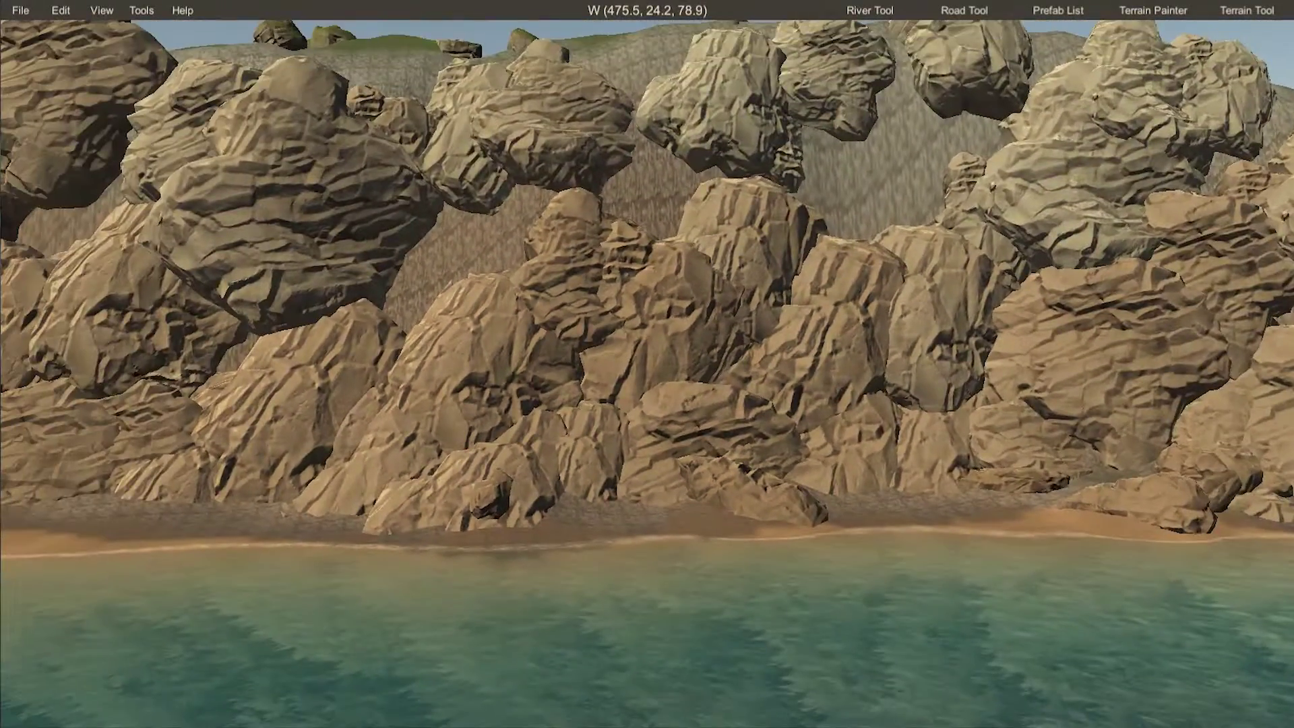
key(w)
right_drag(647, 364, 553, 374)
right_drag(630, 384, 641, 358)
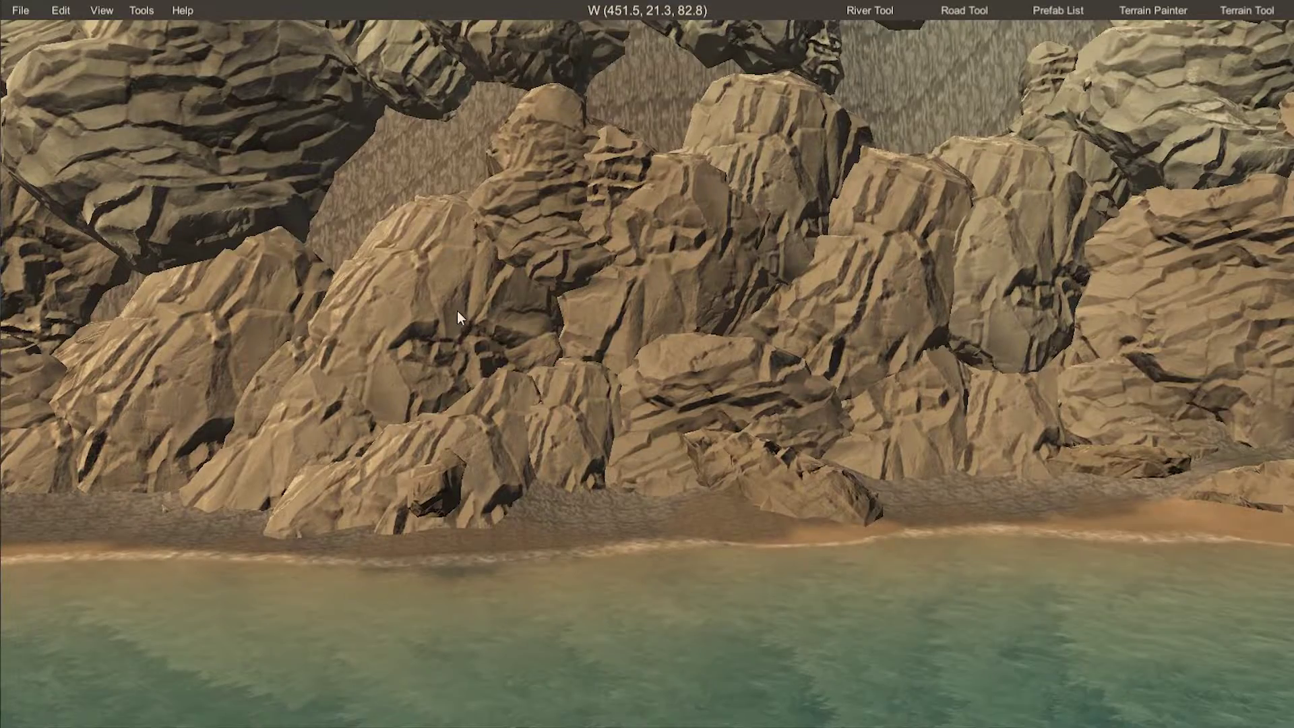